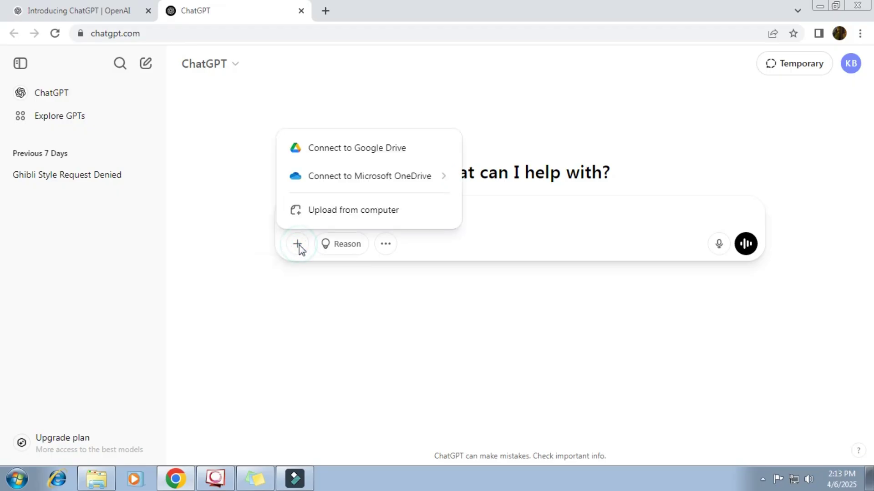
Attach the damaged black-and-white portrait of the woman from the Pictures library to the chat message
{"action": "left_click", "coordinate": [335, 212]}
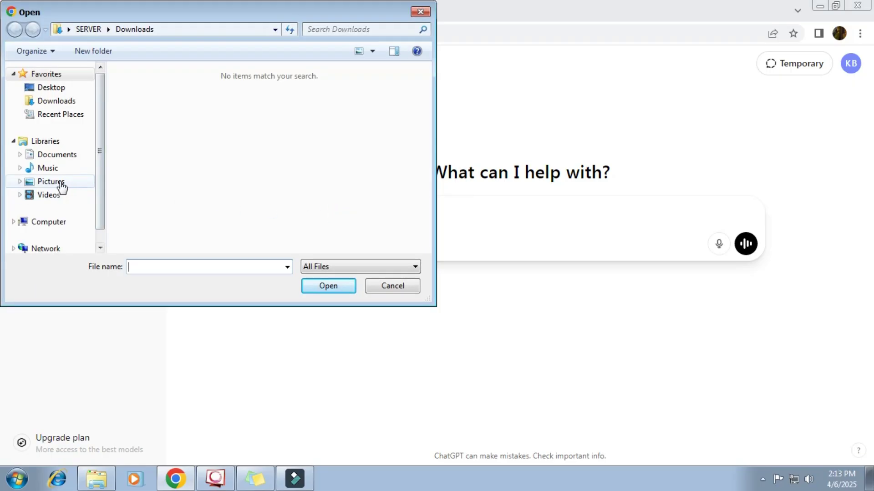
{"action": "left_click", "coordinate": [51, 182]}
{"action": "left_click", "coordinate": [378, 149]}
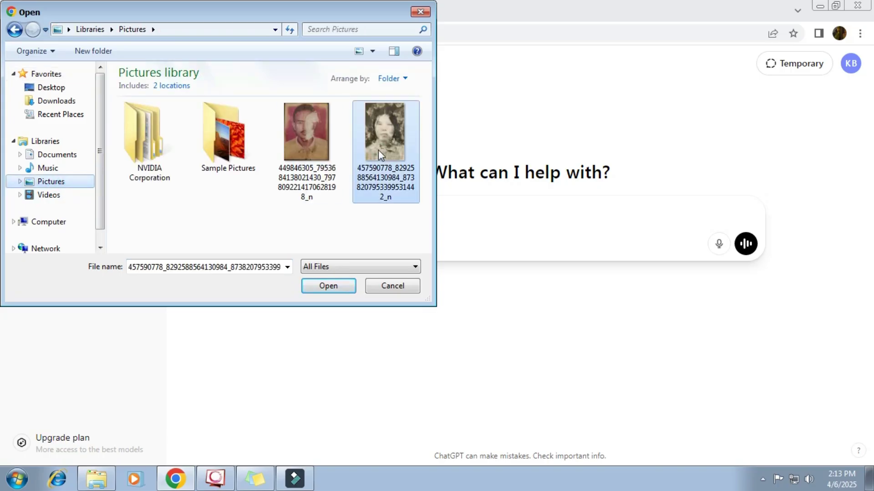
{"action": "left_click", "coordinate": [324, 286]}
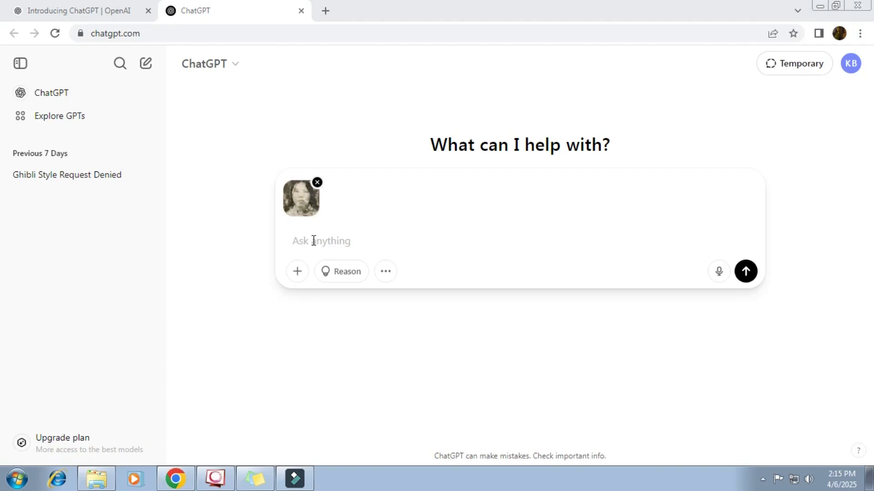
Copy the sticky note's prompt "make my photo becomes colorize and very high detail" into the message and send it with the photo
{"action": "left_click", "coordinate": [313, 241]}
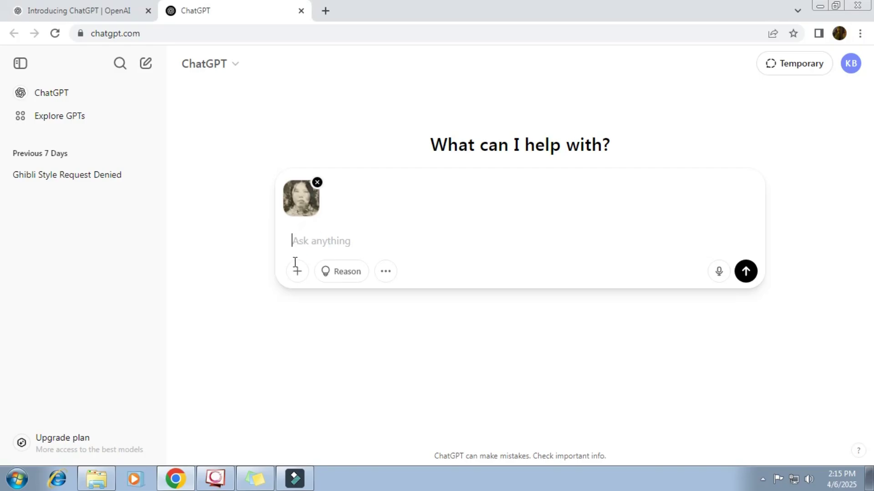
{"action": "left_click", "coordinate": [254, 478]}
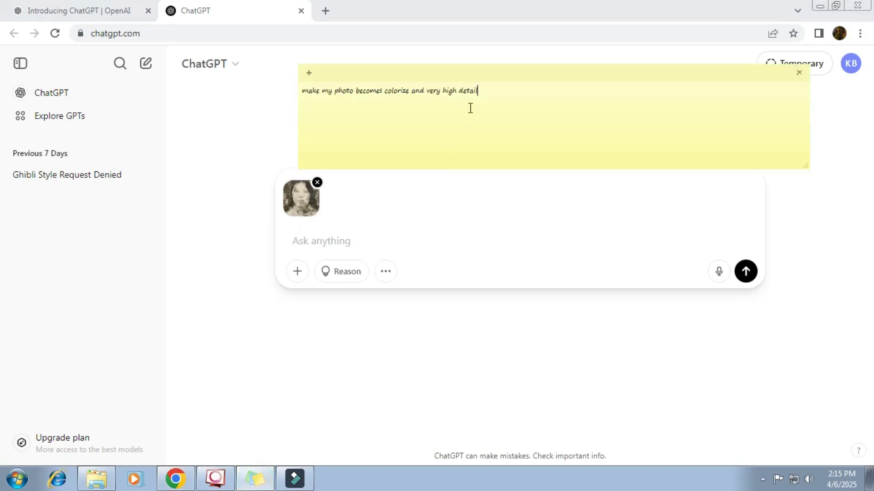
{"action": "triple_click", "coordinate": [484, 89]}
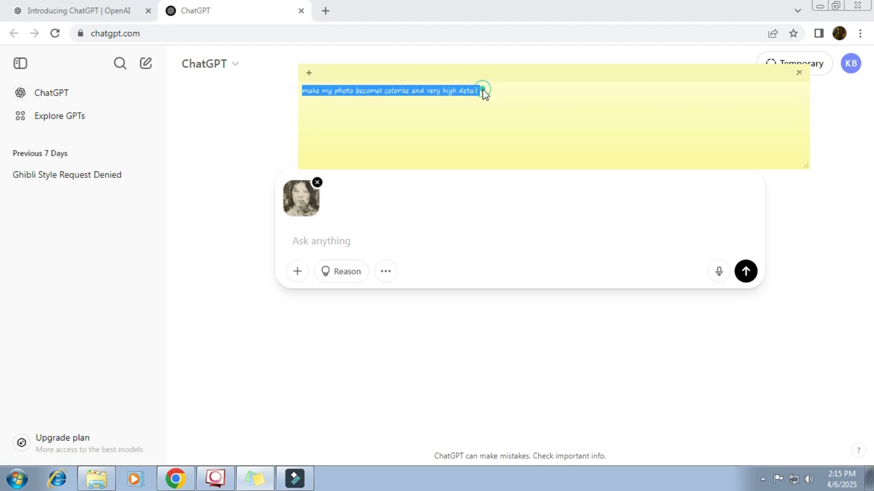
{"action": "right_click", "coordinate": [484, 92]}
{"action": "left_click", "coordinate": [509, 113]}
{"action": "left_click", "coordinate": [327, 240]}
{"action": "right_click", "coordinate": [326, 241]}
{"action": "left_click", "coordinate": [359, 318]}
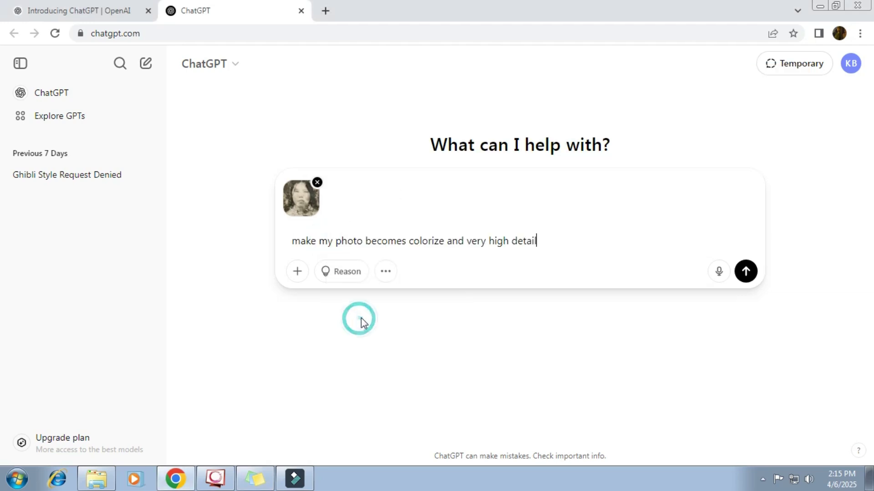
{"action": "left_click", "coordinate": [747, 272]}
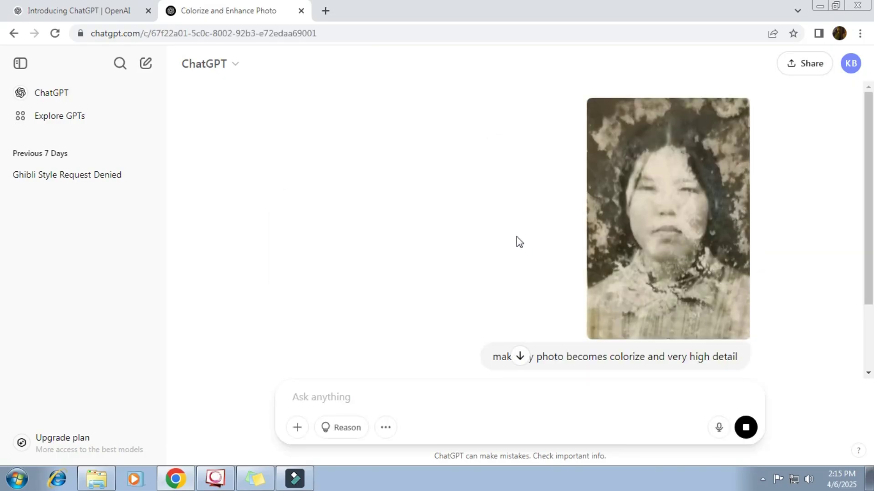
Enlarge the colorized portrait that ChatGPT generates and download it
{"action": "scroll", "coordinate": [561, 266], "scroll_direction": "down", "scroll_amount": 4}
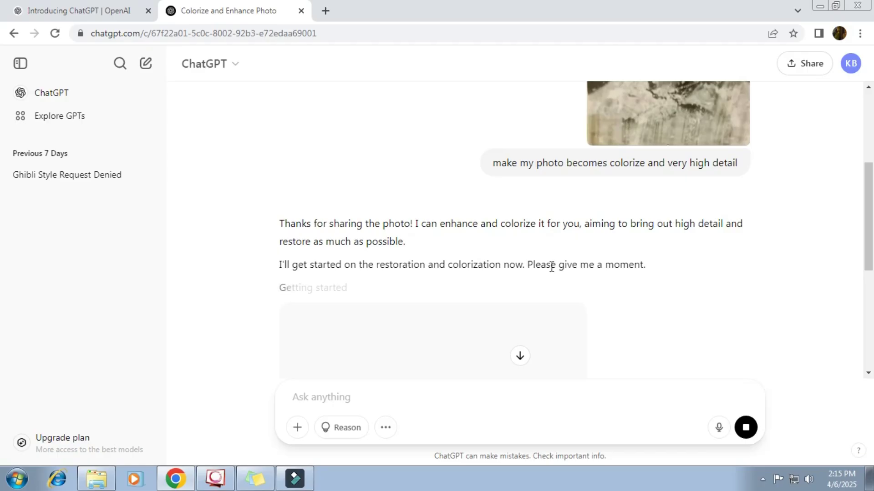
{"action": "scroll", "coordinate": [386, 272], "scroll_direction": "down", "scroll_amount": 1}
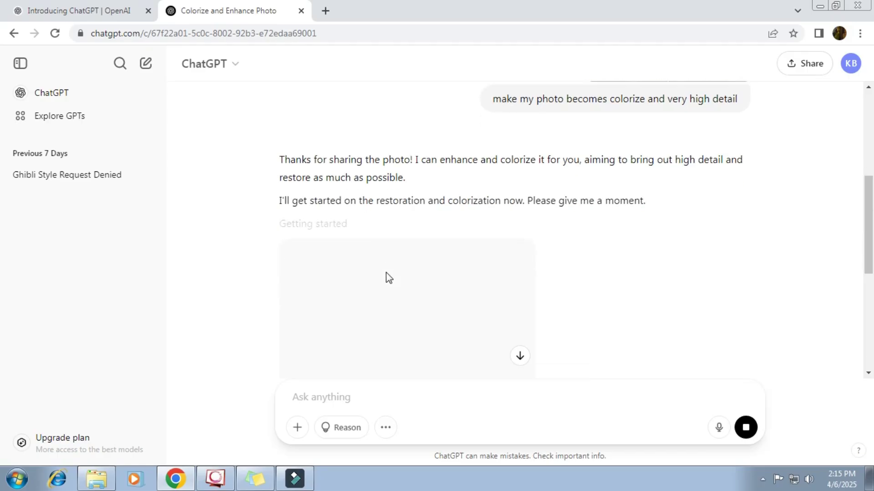
{"action": "scroll", "coordinate": [385, 278], "scroll_direction": "down", "scroll_amount": 2}
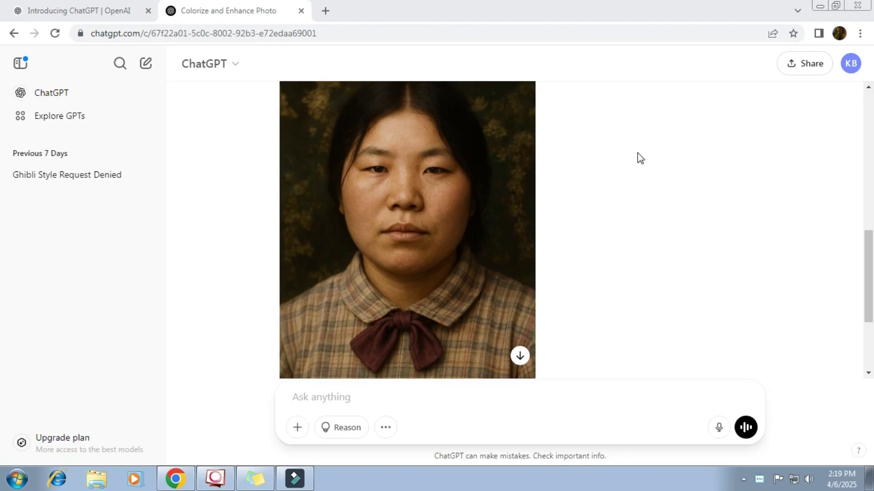
{"action": "left_click", "coordinate": [427, 191]}
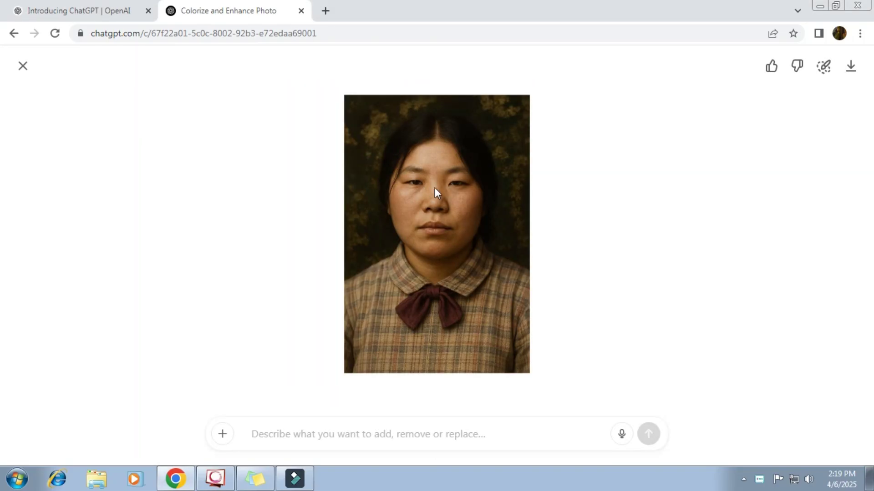
{"action": "left_click", "coordinate": [849, 69]}
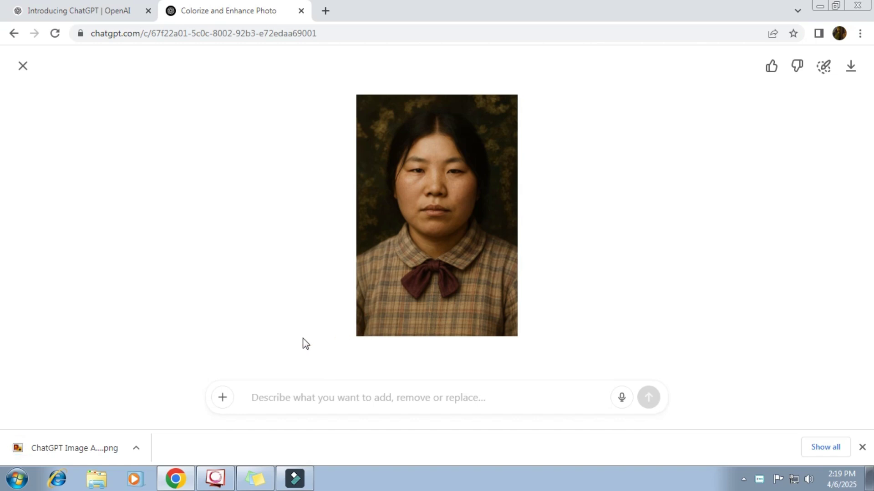
Search Google for "faceswapper ai" in a new browser tab and open the faceswapper.ai site
{"action": "left_click", "coordinate": [325, 10]}
{"action": "left_click", "coordinate": [287, 35]}
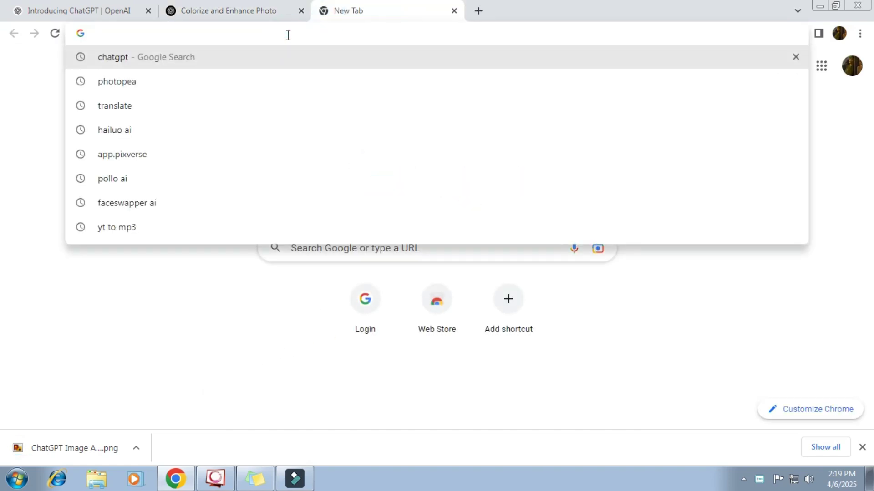
{"action": "left_click", "coordinate": [149, 205]}
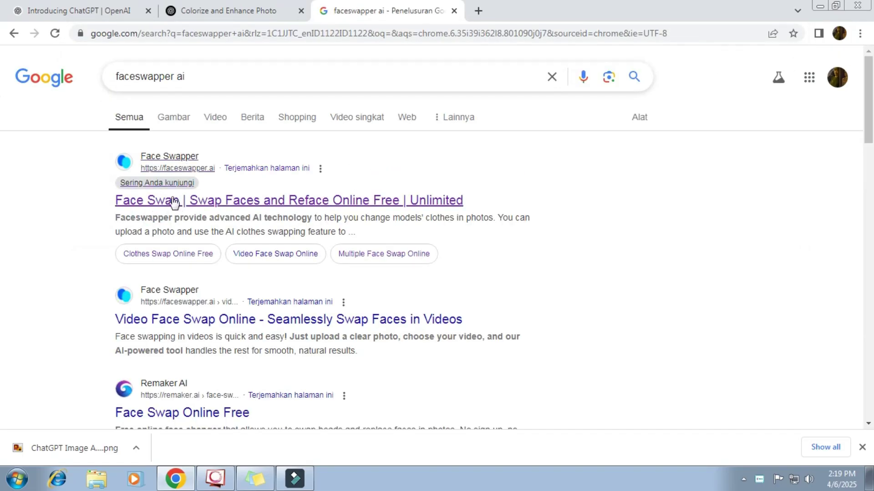
{"action": "left_click_drag", "start_coordinate": [209, 75], "coordinate": [103, 86]}
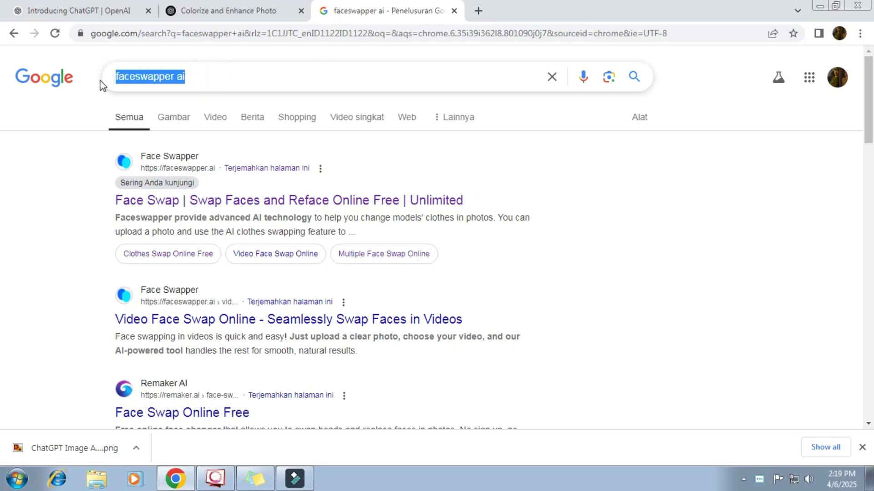
{"action": "left_click", "coordinate": [68, 165]}
{"action": "left_click", "coordinate": [162, 199]}
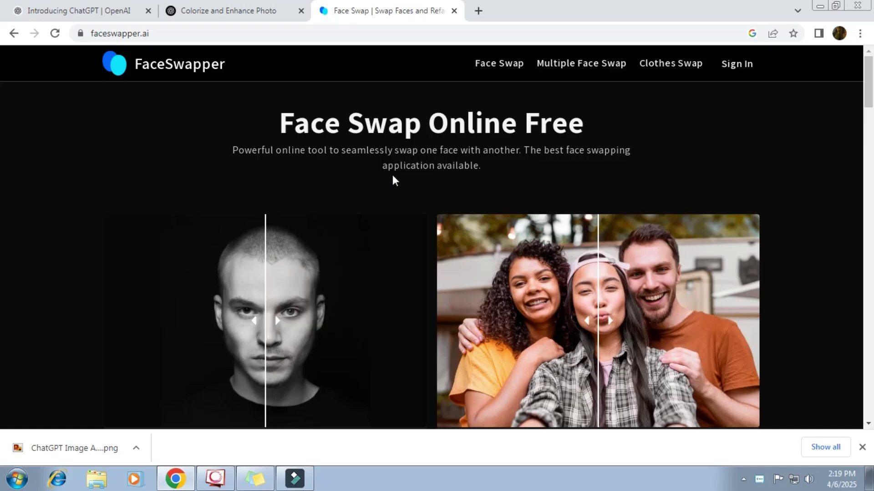
Dismiss the browser's download bar and open the single-photo Face Swapper tool
{"action": "scroll", "coordinate": [433, 233], "scroll_direction": "down", "scroll_amount": 3}
{"action": "left_click", "coordinate": [861, 448]}
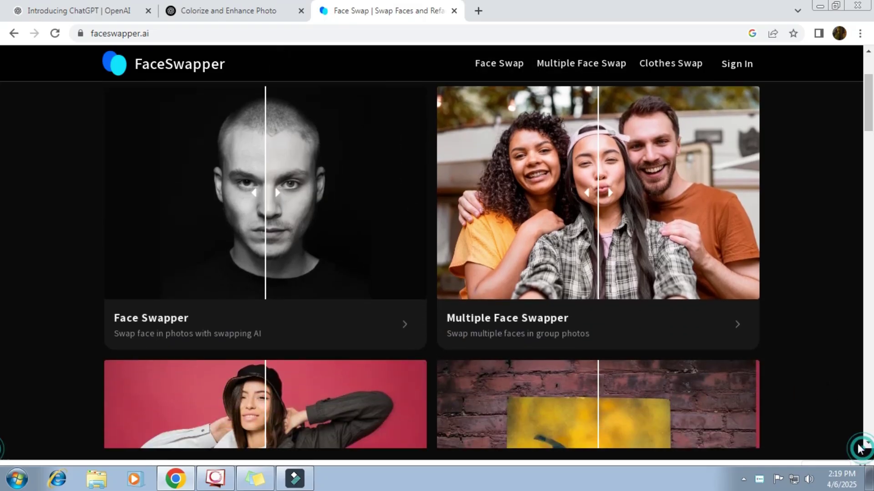
{"action": "left_click", "coordinate": [168, 318]}
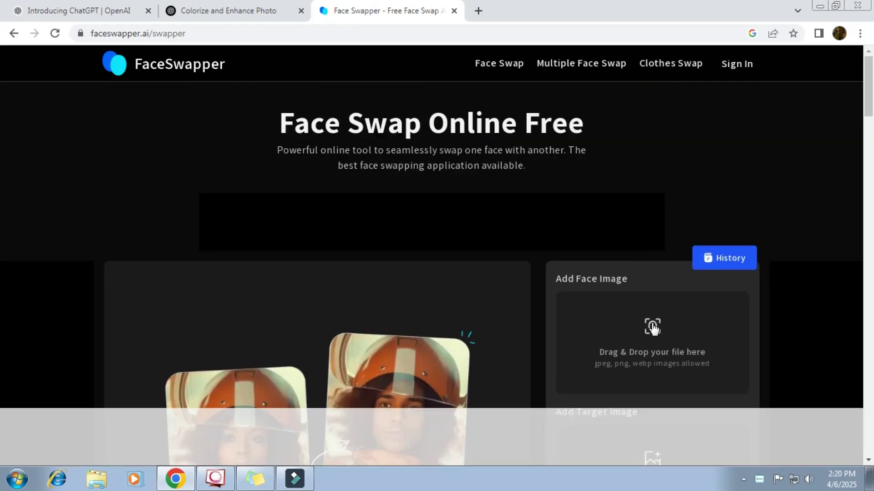
Upload the original black-and-white portrait of the woman from the Pictures library as the face image
{"action": "scroll", "coordinate": [655, 328], "scroll_direction": "down", "scroll_amount": 2}
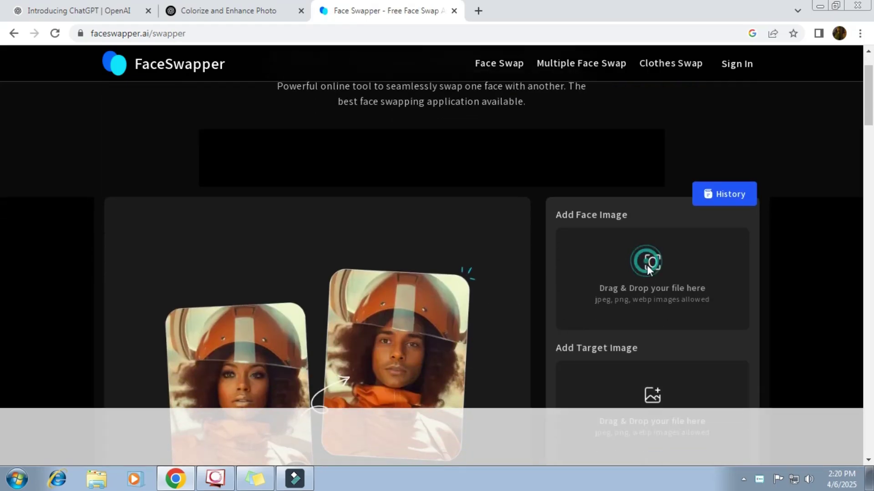
{"action": "left_click", "coordinate": [649, 265]}
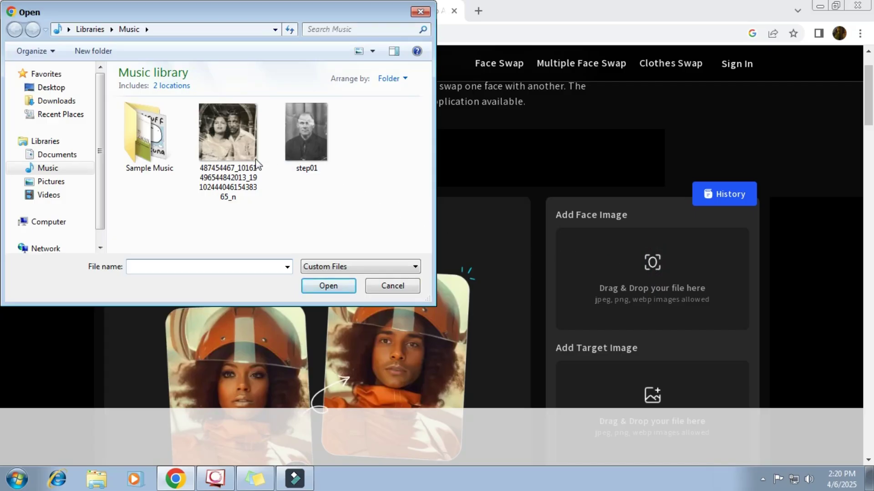
{"action": "left_click", "coordinate": [63, 183]}
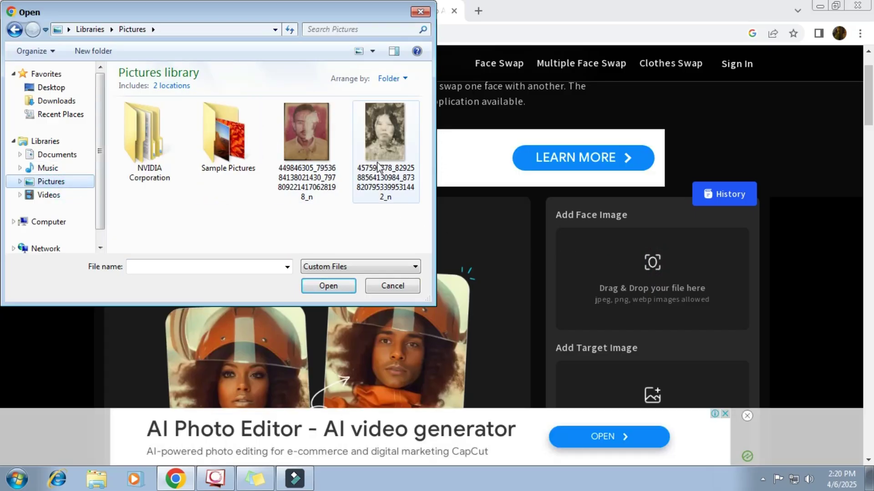
{"action": "left_click", "coordinate": [376, 168]}
{"action": "left_click", "coordinate": [336, 284]}
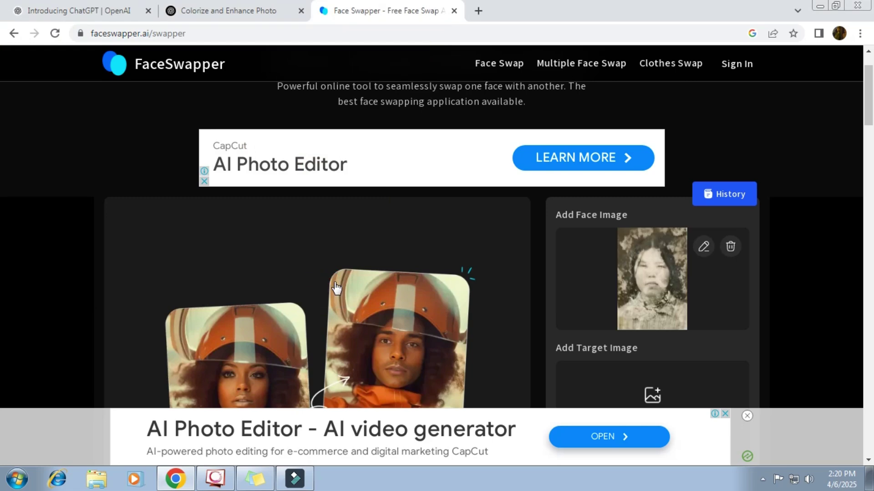
Add the file "ChatGPT Image Apr 6, 2025, 02_19_34 PM" from Downloads as the target image and run the face swap
{"action": "scroll", "coordinate": [651, 273], "scroll_direction": "down", "scroll_amount": 3}
{"action": "left_click", "coordinate": [654, 274]}
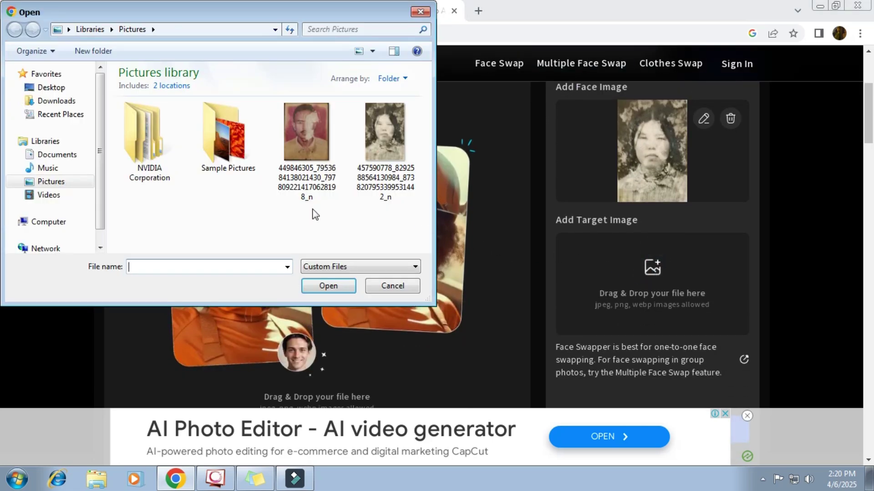
{"action": "left_click", "coordinate": [59, 102]}
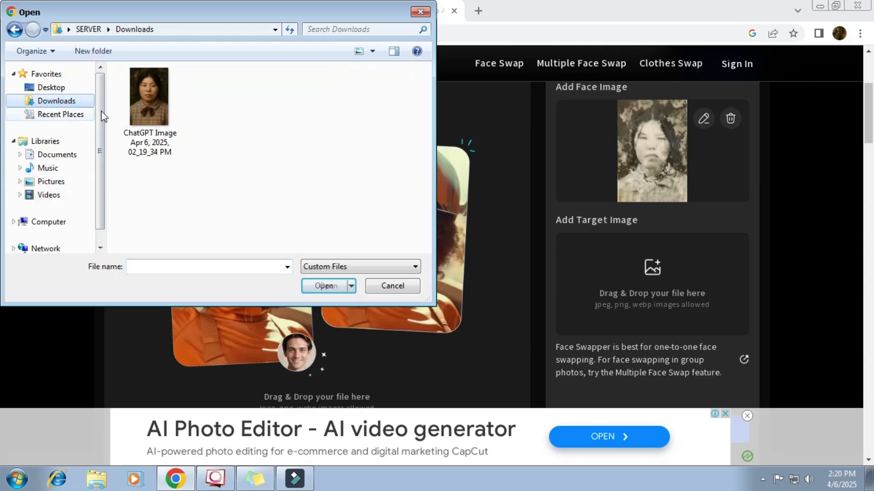
{"action": "left_click", "coordinate": [143, 110]}
{"action": "left_click", "coordinate": [324, 286]}
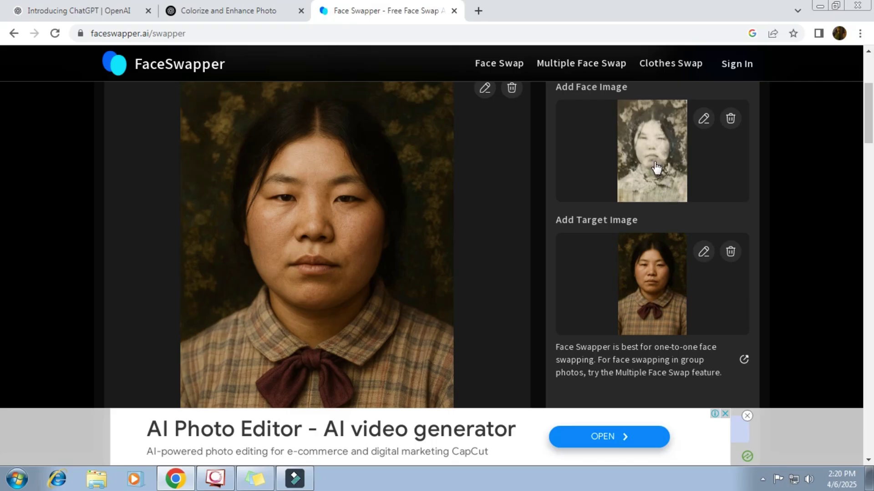
{"action": "scroll", "coordinate": [658, 182], "scroll_direction": "down", "scroll_amount": 3}
{"action": "left_click", "coordinate": [657, 304]}
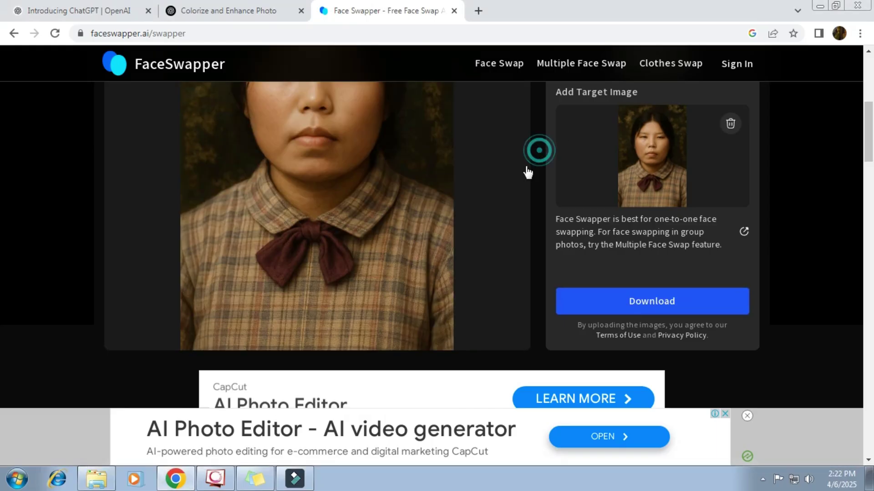
Compare the swapped portrait with the original face photo and download the swapped result
{"action": "scroll", "coordinate": [510, 169], "scroll_direction": "up", "scroll_amount": 3}
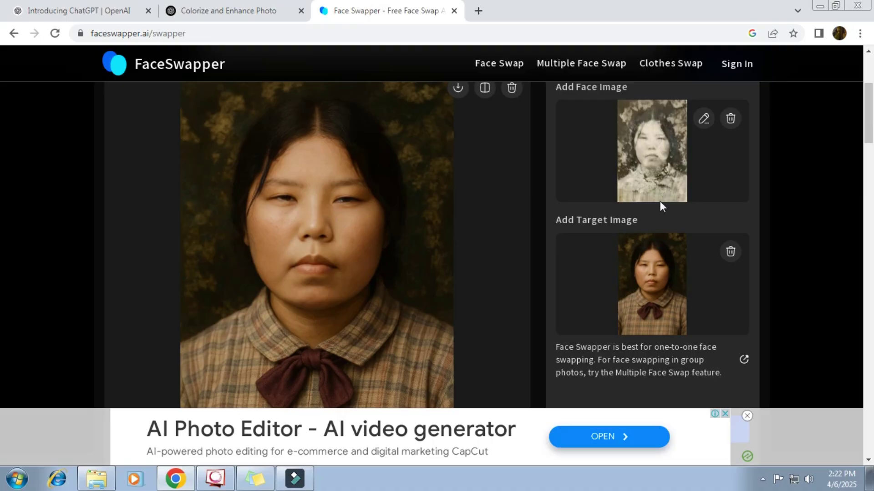
{"action": "scroll", "coordinate": [649, 146], "scroll_direction": "down", "scroll_amount": 3}
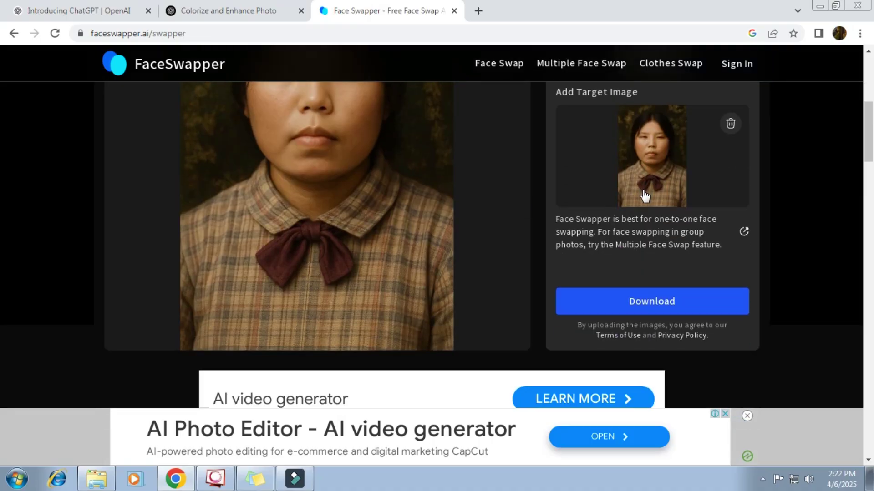
{"action": "scroll", "coordinate": [645, 195], "scroll_direction": "down", "scroll_amount": 2}
{"action": "left_click", "coordinate": [642, 244]}
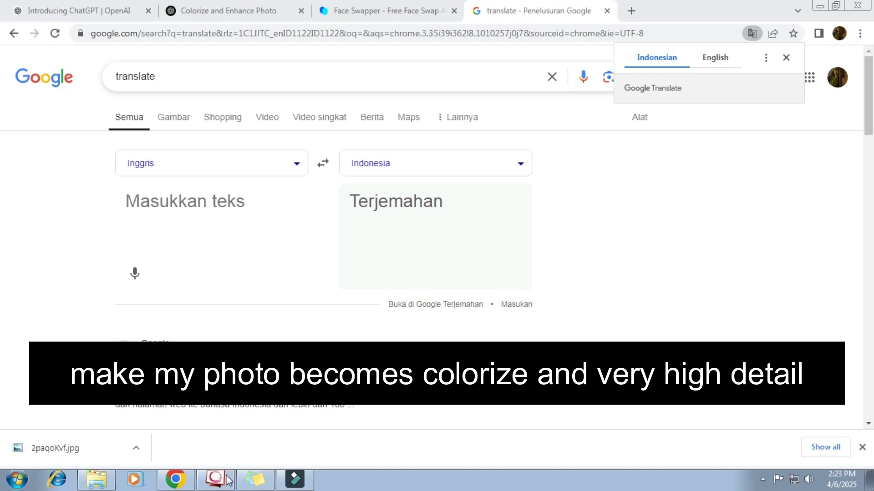
Bring up the sticky note with the prompt, enlarge its text, and widen the note to fit the prompt on one line
{"action": "left_click", "coordinate": [256, 489]}
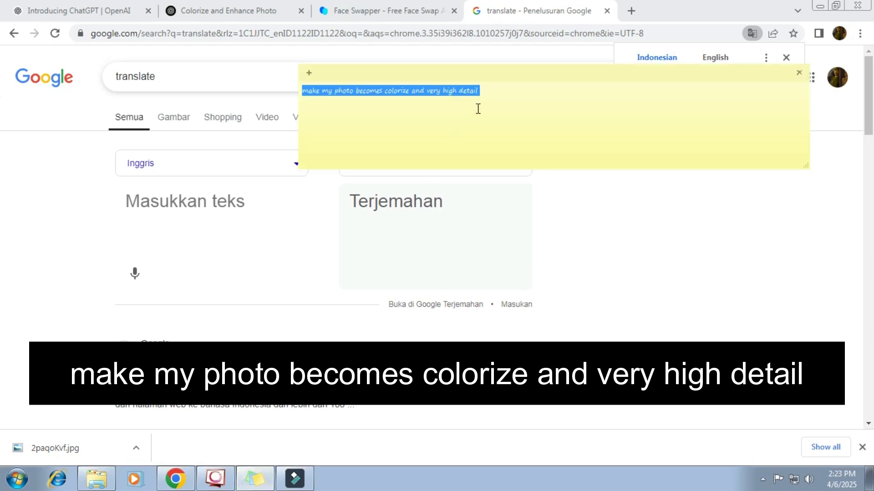
{"action": "key", "text": "ctrl+shift+period"}
{"action": "key", "text": "ctrl+shift+period"}
{"action": "key", "text": "ctrl+shift+period"}
{"action": "key", "text": "ctrl+shift+period"}
{"action": "key", "text": "ctrl+shift+period"}
{"action": "key", "text": "ctrl+shift+period"}
{"action": "key", "text": "ctrl+shift+period"}
{"action": "key", "text": "ctrl+shift+period"}
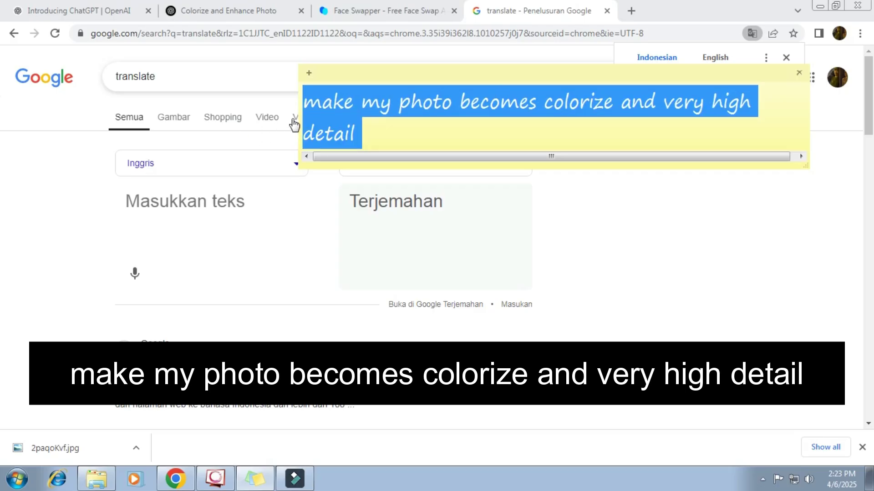
{"action": "left_click_drag", "start_coordinate": [301, 116], "coordinate": [141, 115]}
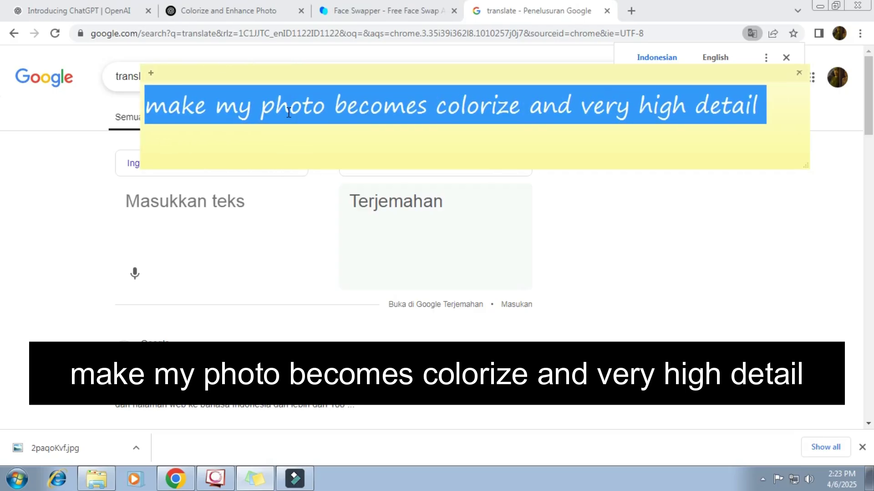
Copy the sticky note's prompt into Google's translator to translate it from English to Indonesian
{"action": "right_click", "coordinate": [339, 104]}
{"action": "left_click", "coordinate": [372, 124]}
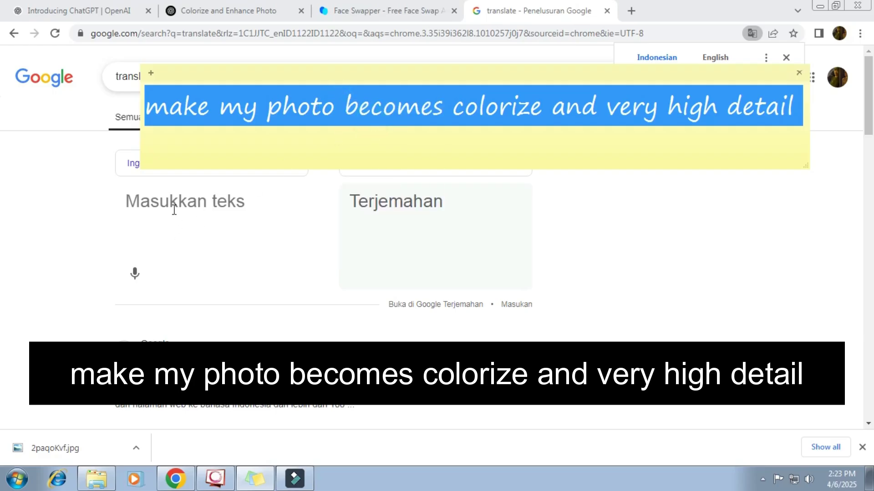
{"action": "left_click", "coordinate": [173, 210]}
{"action": "right_click", "coordinate": [174, 209]}
{"action": "left_click", "coordinate": [209, 288]}
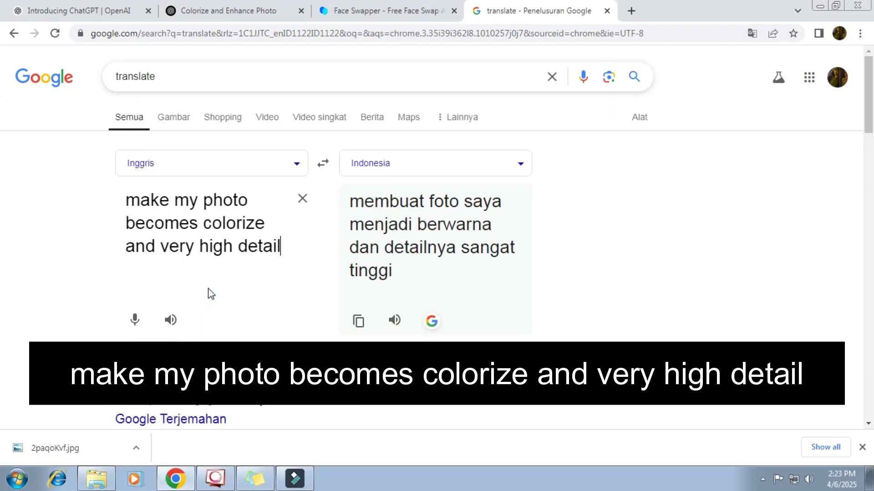
Play the English prompt aloud in Google's translator
{"action": "left_click", "coordinate": [172, 320]}
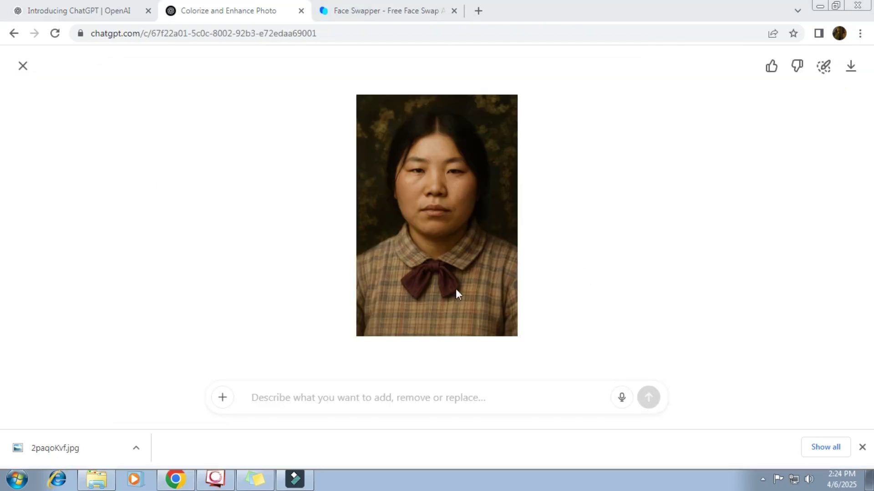
Attach the damaged portrait of the mustached man from the Pictures library to the ChatGPT message
{"action": "left_click", "coordinate": [217, 400]}
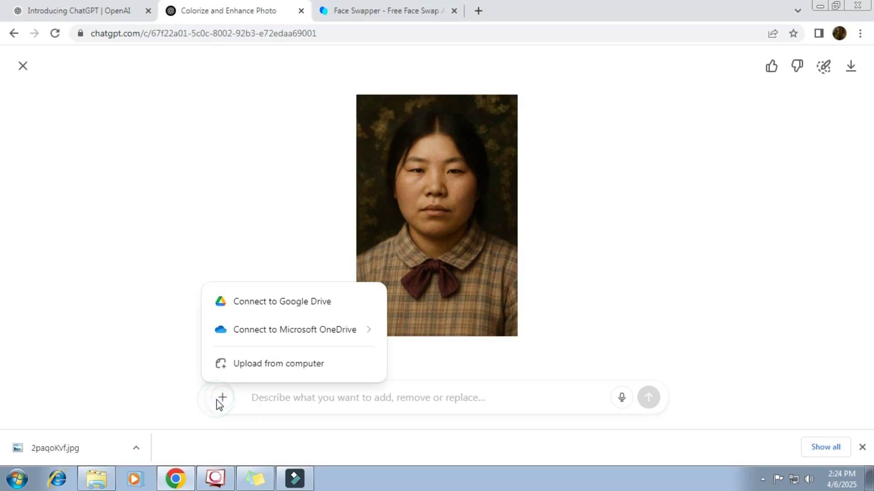
{"action": "left_click", "coordinate": [234, 362]}
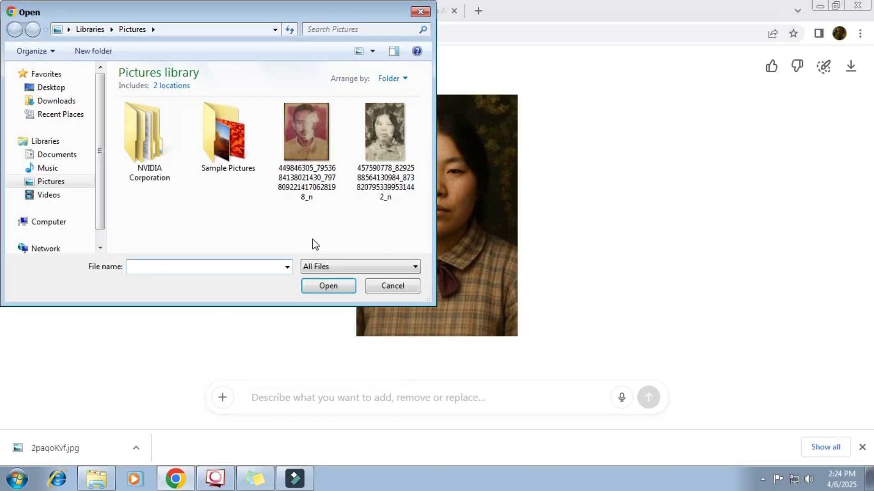
{"action": "left_click", "coordinate": [318, 138]}
{"action": "left_click", "coordinate": [331, 285]}
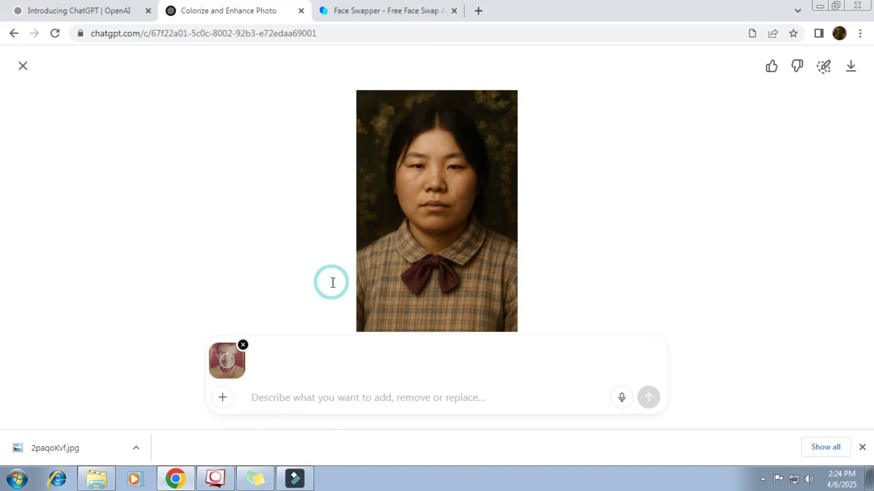
Copy the sticky note's prompt "make my photo becomes colorize and very high detail" into the ChatGPT message and send it
{"action": "left_click", "coordinate": [255, 479]}
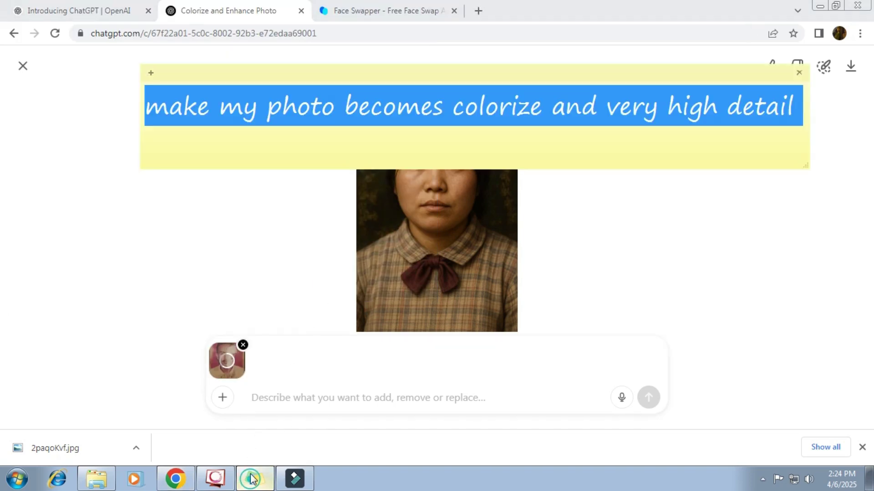
{"action": "right_click", "coordinate": [341, 115]}
{"action": "left_click", "coordinate": [378, 139]}
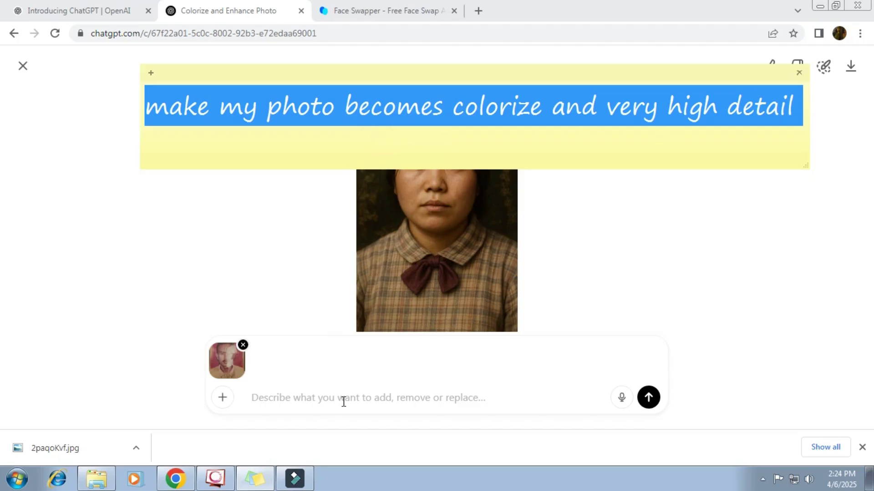
{"action": "left_click", "coordinate": [291, 399]}
{"action": "right_click", "coordinate": [289, 397]}
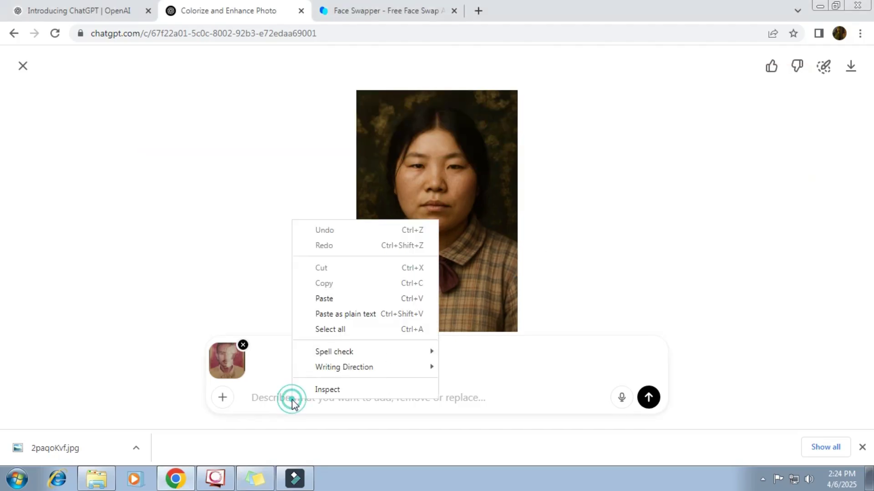
{"action": "left_click", "coordinate": [332, 298]}
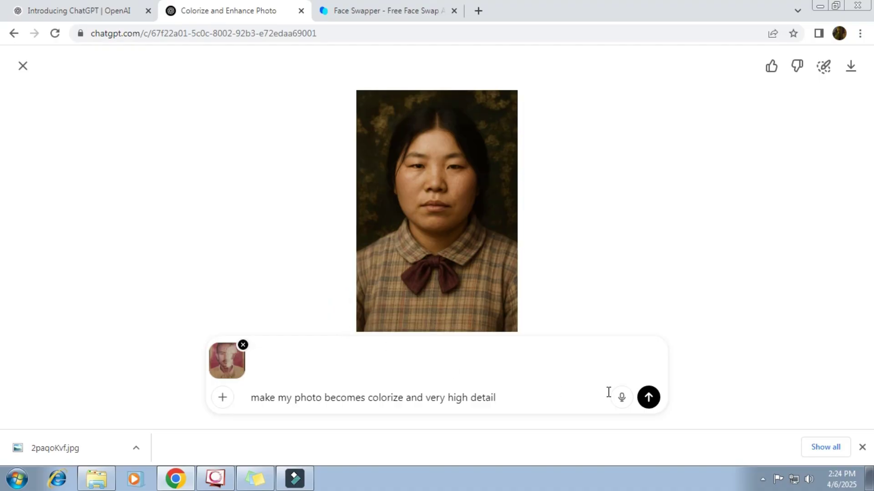
{"action": "left_click", "coordinate": [649, 398]}
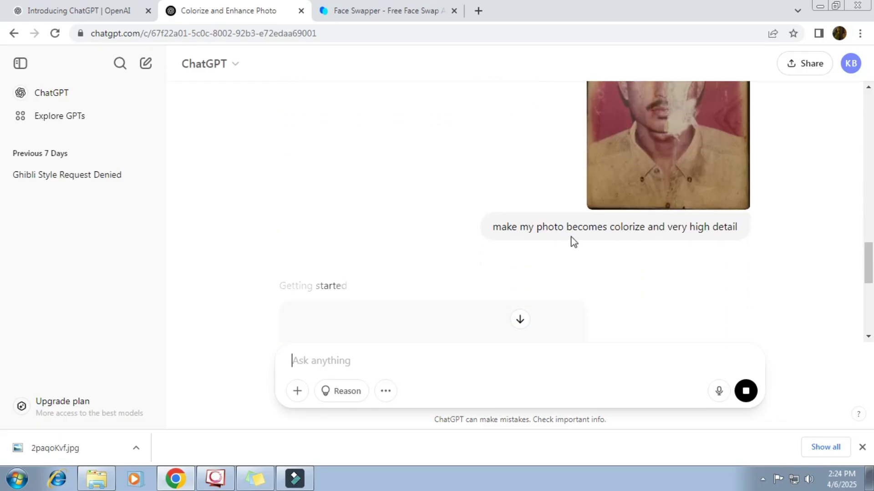
Review the generated color portrait of the man, open it full size, and download it
{"action": "scroll", "coordinate": [615, 255], "scroll_direction": "down", "scroll_amount": 3}
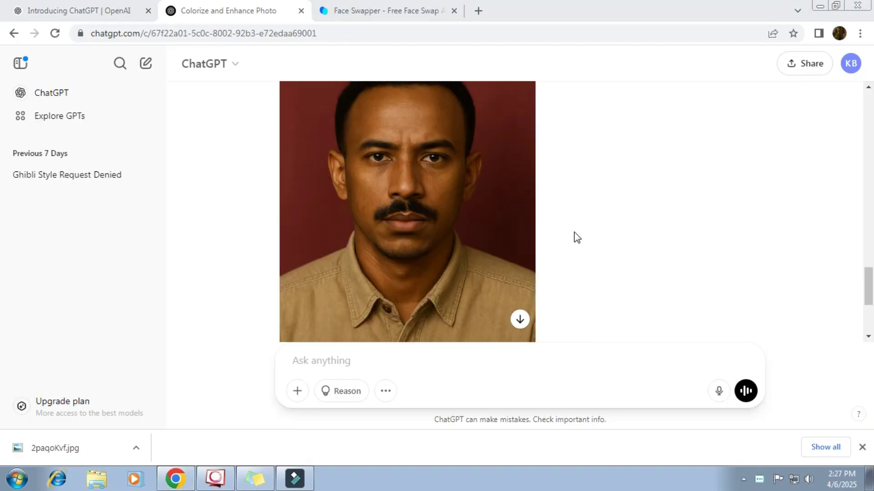
{"action": "scroll", "coordinate": [572, 231], "scroll_direction": "up", "scroll_amount": 8}
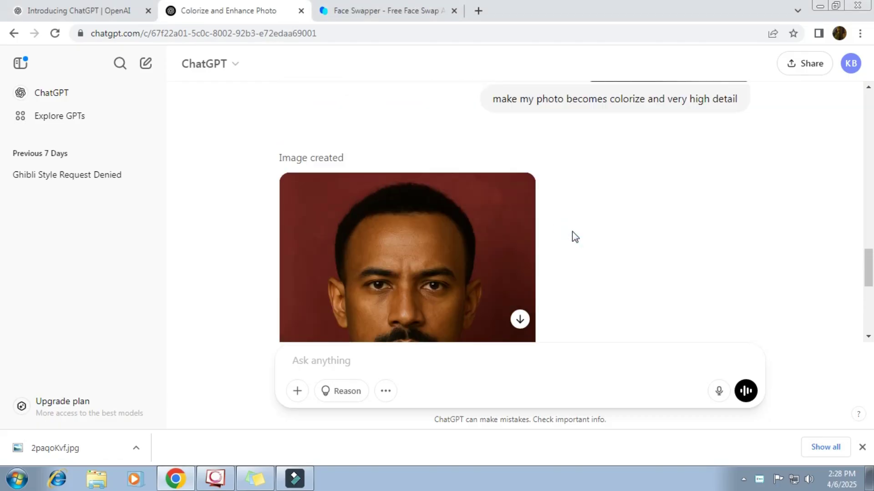
{"action": "scroll", "coordinate": [572, 231], "scroll_direction": "down", "scroll_amount": 5}
{"action": "left_click", "coordinate": [413, 230]}
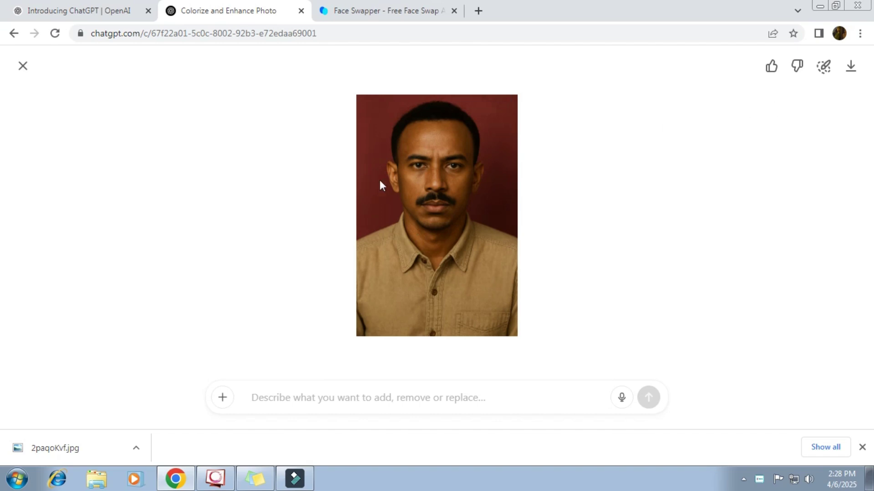
{"action": "left_click", "coordinate": [850, 69]}
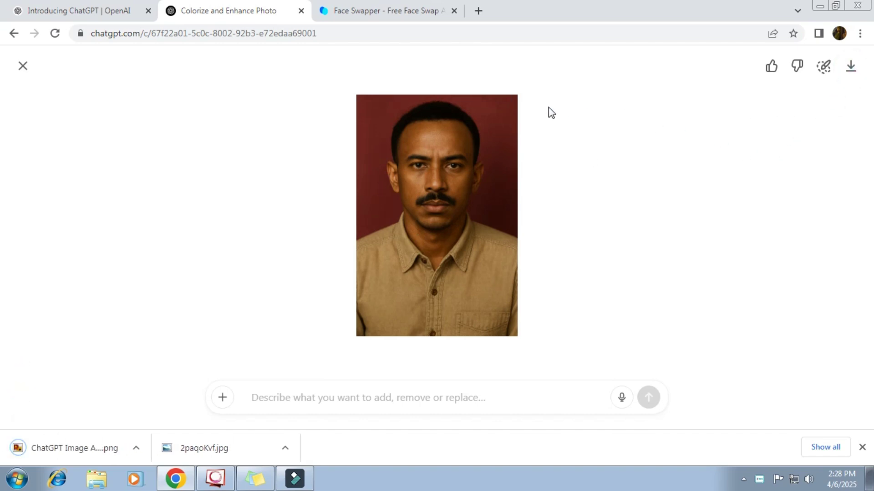
Switch to FaceSwapper and add the man's damaged original portrait from the Pictures library as the face image
{"action": "left_click", "coordinate": [384, 10]}
{"action": "left_click", "coordinate": [651, 195]}
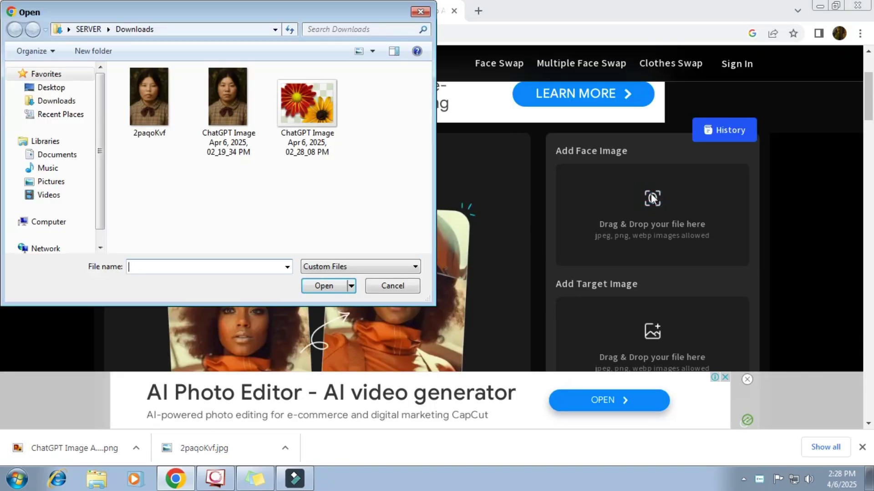
{"action": "left_click", "coordinate": [50, 182]}
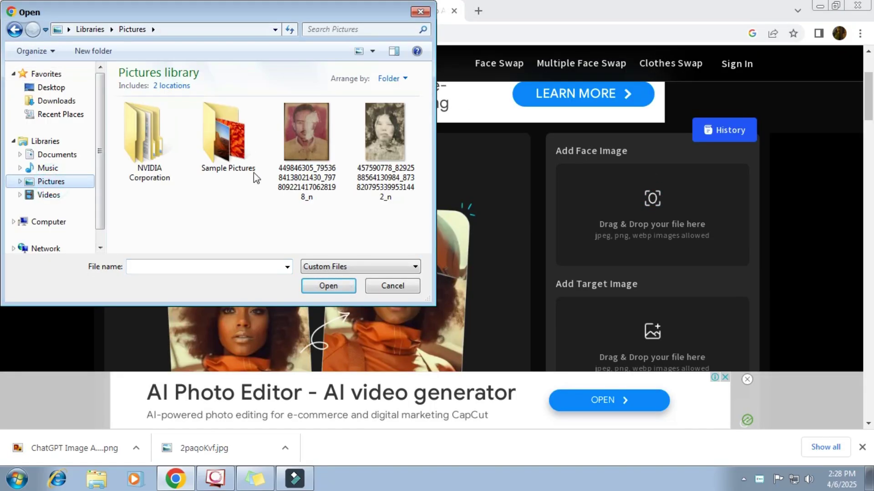
{"action": "left_click", "coordinate": [311, 157]}
{"action": "left_click", "coordinate": [323, 286]}
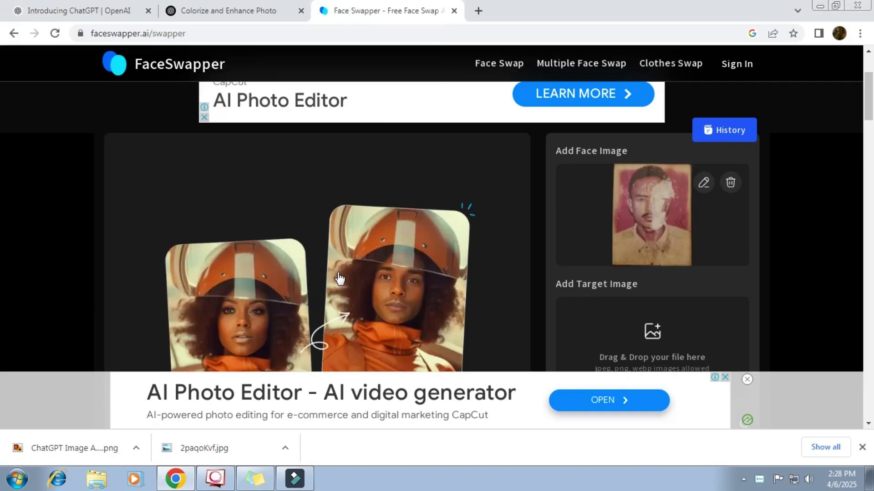
Add "ChatGPT Image Apr 6, 2025, 02_28_08 PM" from Downloads as the target image and start the face swap
{"action": "left_click", "coordinate": [651, 330]}
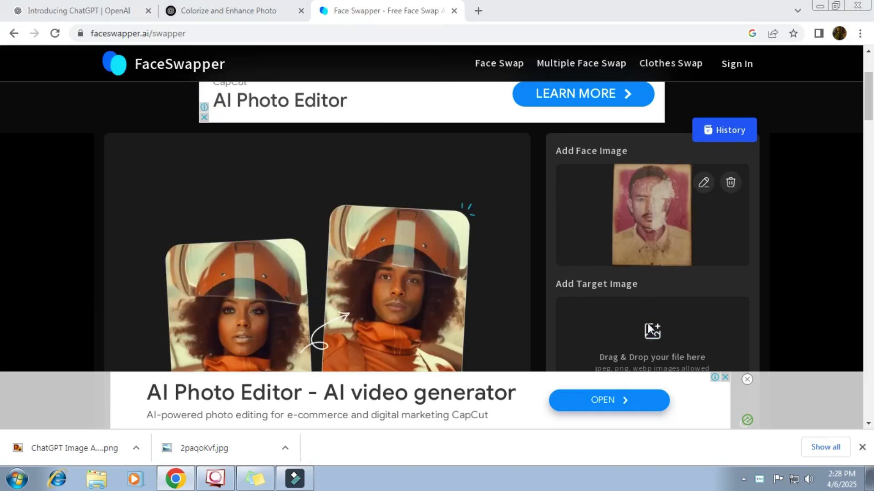
{"action": "left_click", "coordinate": [56, 100]}
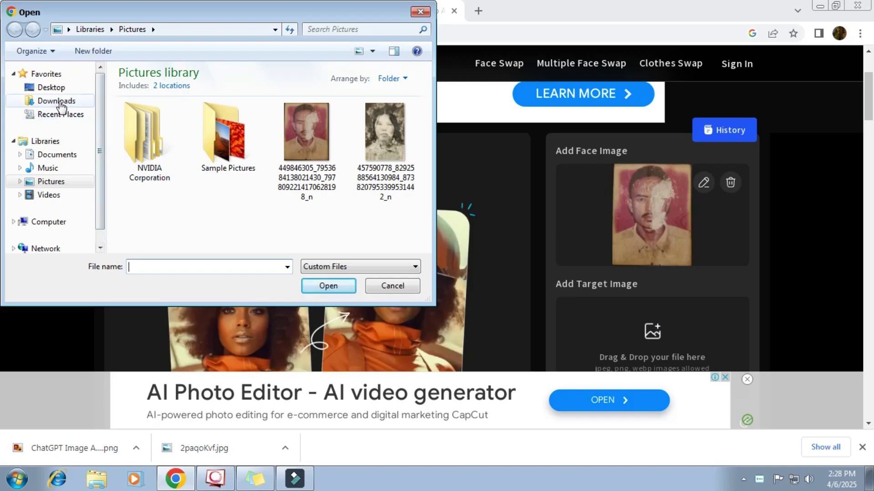
{"action": "left_click", "coordinate": [302, 118]}
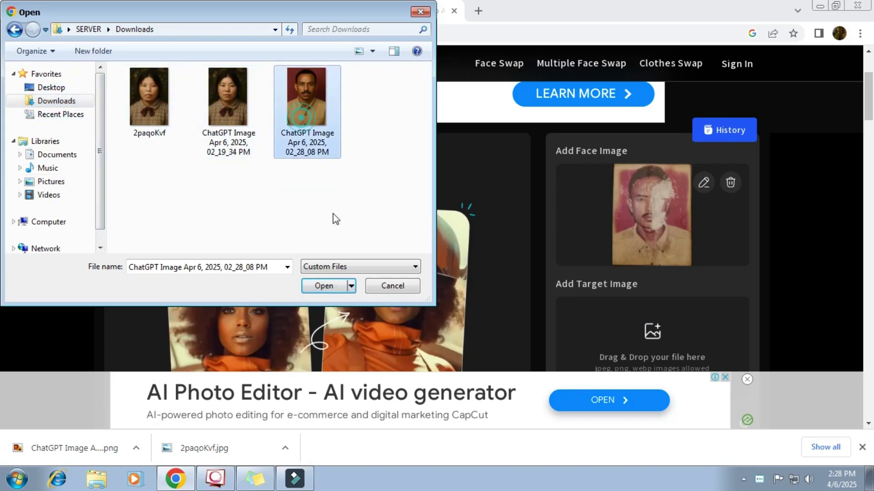
{"action": "left_click", "coordinate": [324, 285]}
{"action": "scroll", "coordinate": [624, 246], "scroll_direction": "down", "scroll_amount": 2}
{"action": "scroll", "coordinate": [627, 247], "scroll_direction": "down", "scroll_amount": 2}
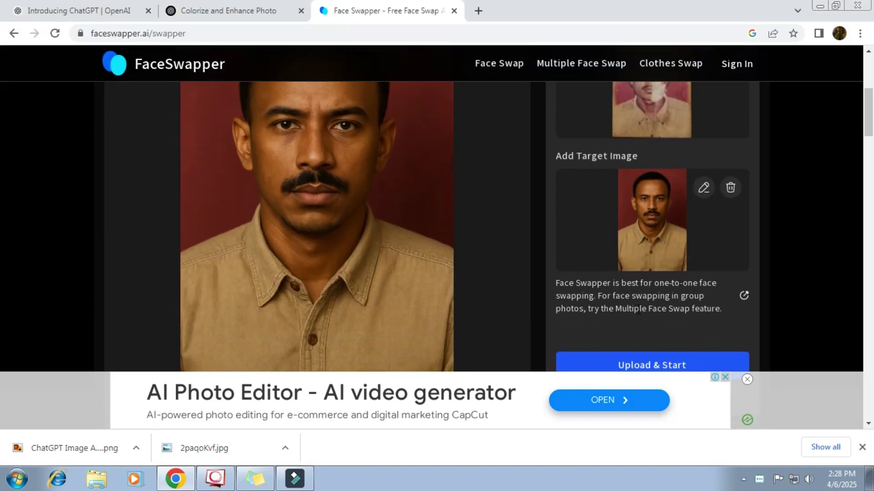
{"action": "left_click", "coordinate": [642, 304]}
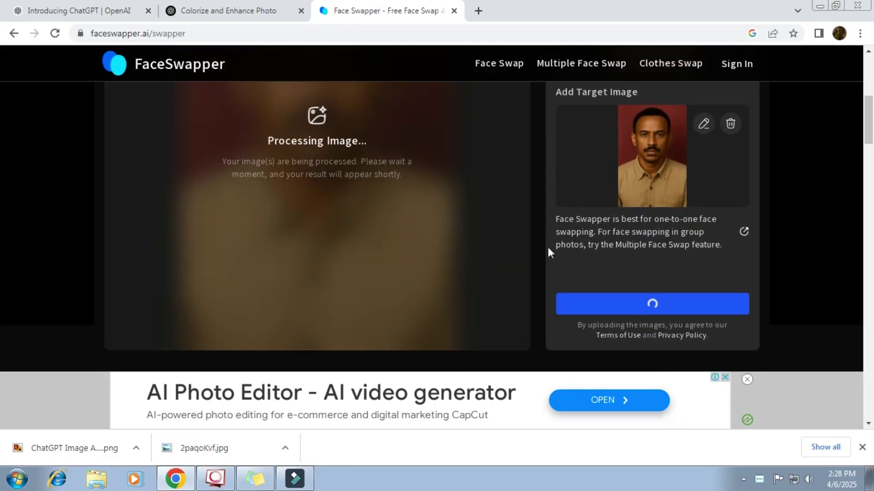
Inspect the man's face-swapped portrait against the original photo and download the result
{"action": "scroll", "coordinate": [546, 248], "scroll_direction": "up", "scroll_amount": 3}
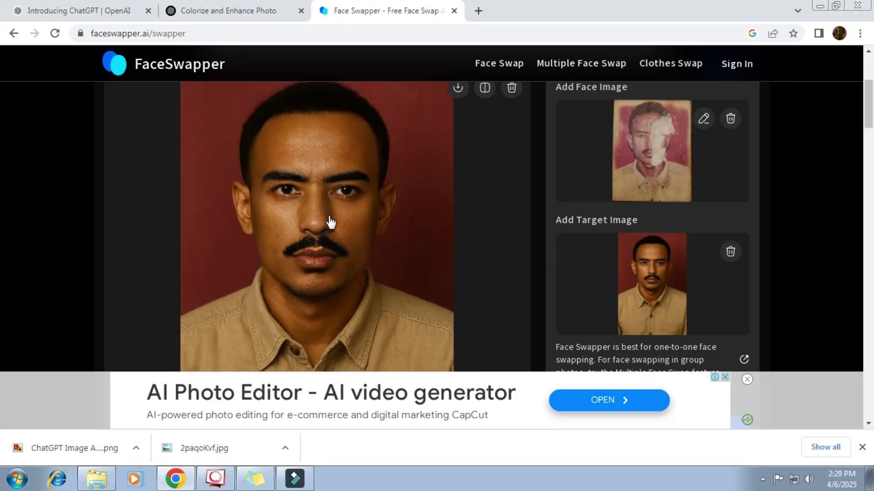
{"action": "scroll", "coordinate": [330, 223], "scroll_direction": "up", "scroll_amount": 3}
{"action": "scroll", "coordinate": [330, 222], "scroll_direction": "down", "scroll_amount": 4}
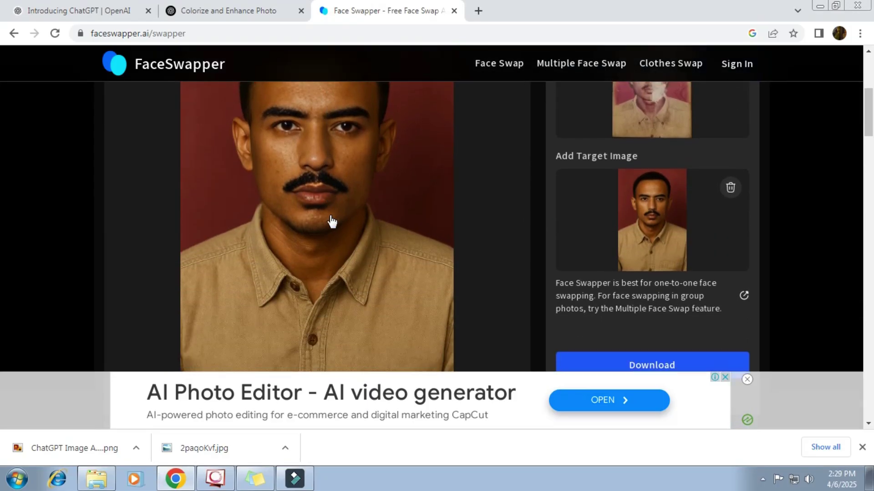
{"action": "scroll", "coordinate": [622, 237], "scroll_direction": "down", "scroll_amount": 3}
{"action": "left_click", "coordinate": [641, 246]}
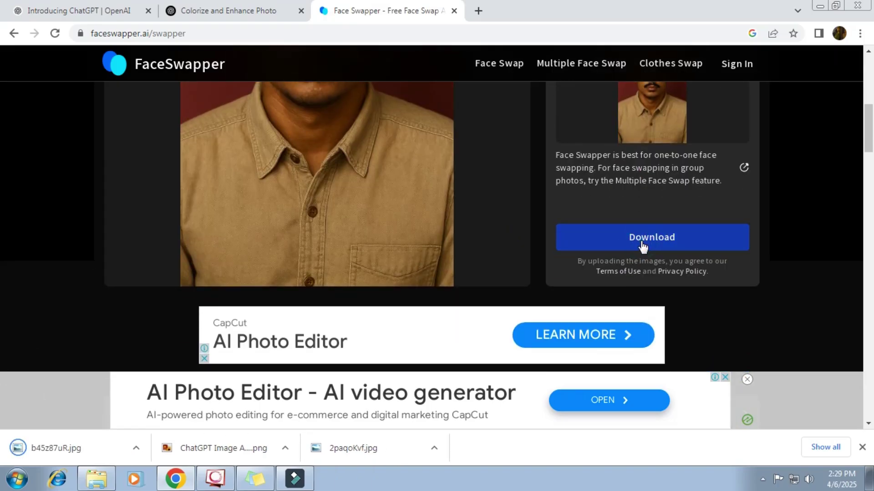